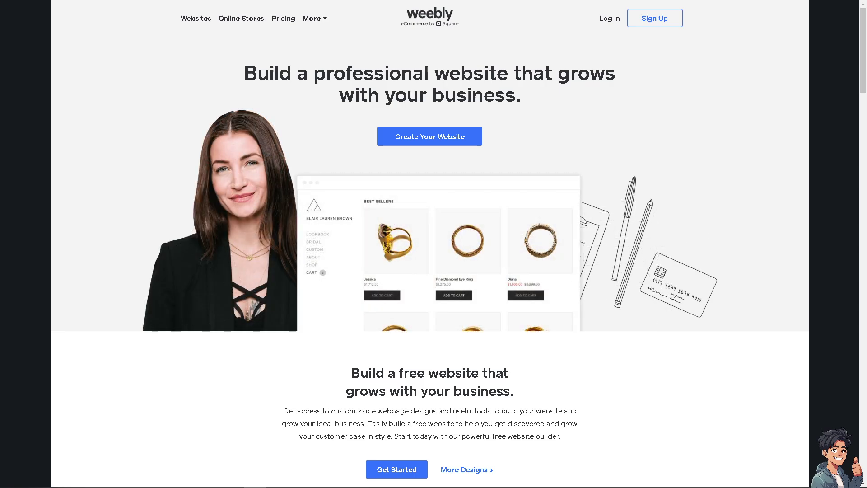
Scroll down the Weebly home page before heading to Log In
scroll(429, 271, down, 20)
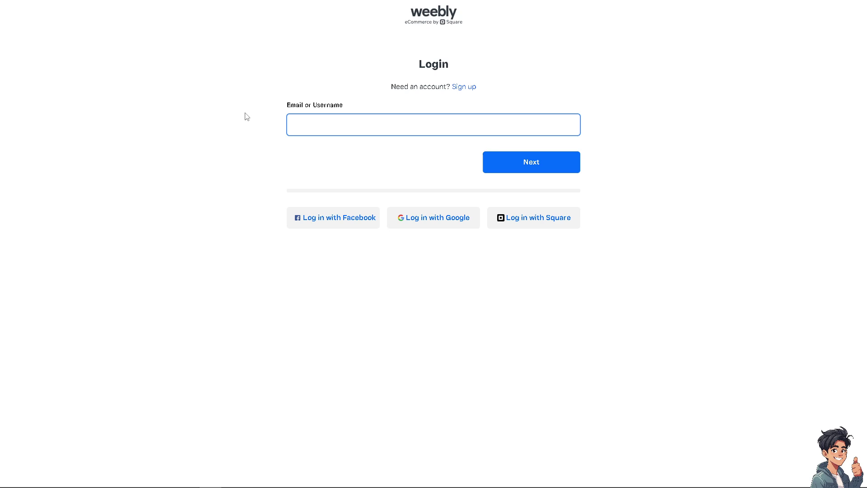
Start a new Weebly account sign-up and accept the terms and privacy policy
click(463, 86)
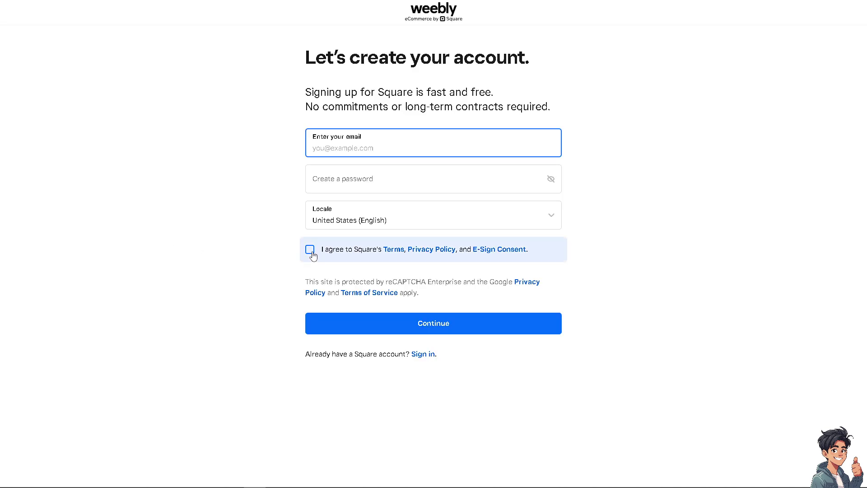
click(310, 250)
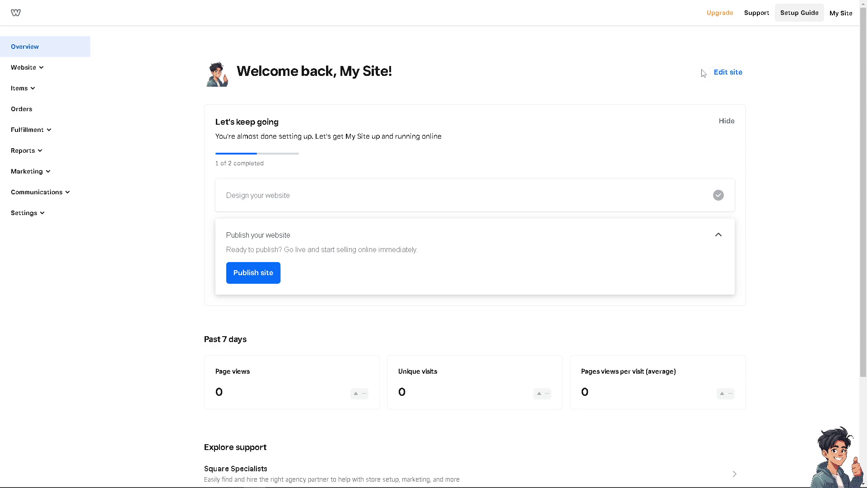
Launch My Site in the editor and close the Select your domain name dialog
click(726, 75)
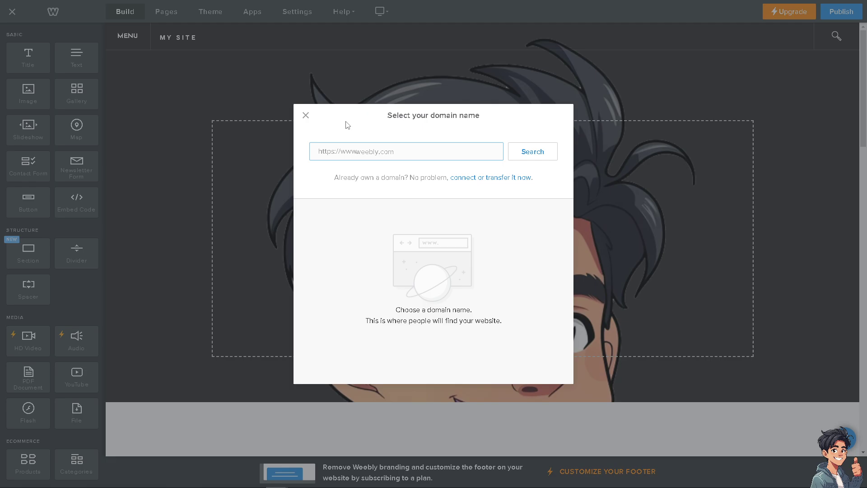
click(305, 116)
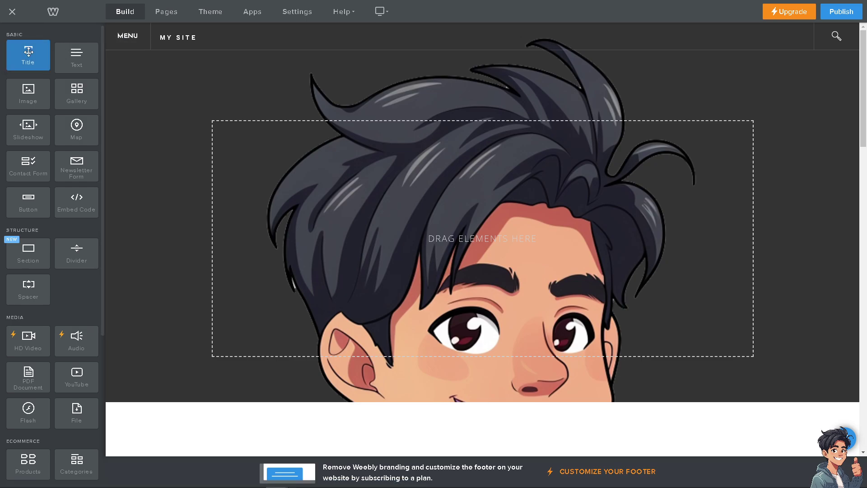
Place a Title block in the header and paste in 'HOW TO EDIT YOUR WEBSITE WITH WEEBLY'
drag(28, 54, 155, 86)
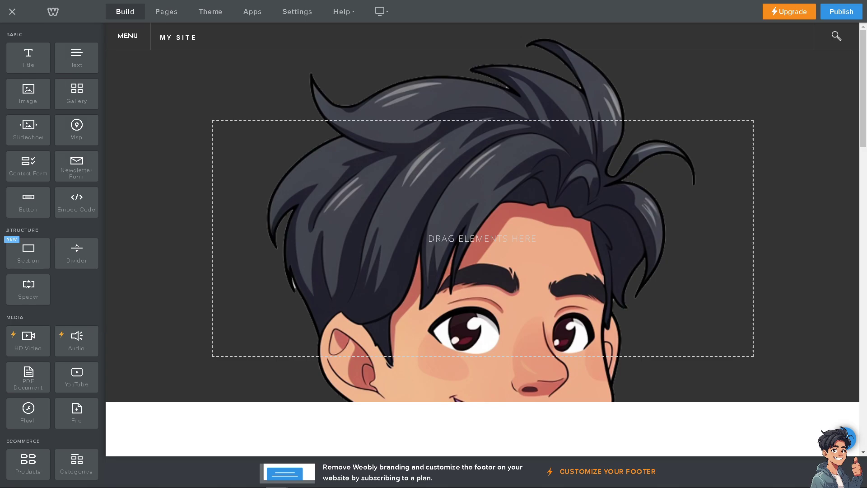
drag(23, 64, 500, 145)
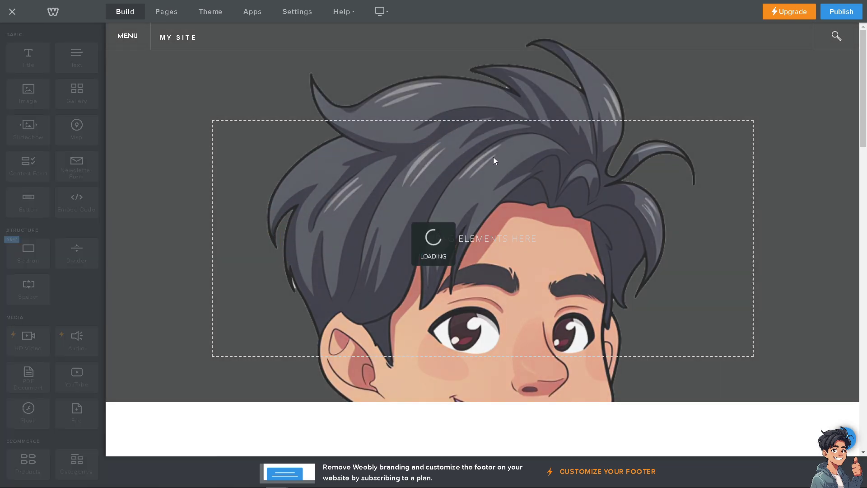
click(433, 332)
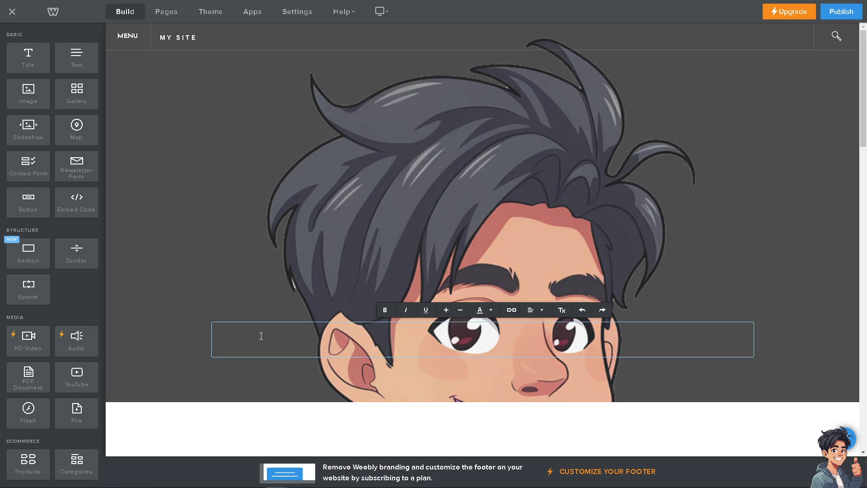
text(HOW TO EDIT YOUR WEBSITE WITH WEEBLY)
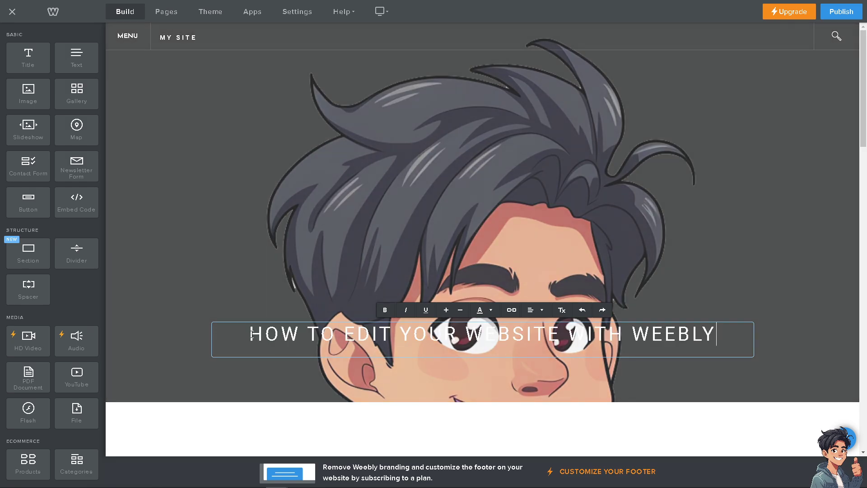
Make the whole header title bold, underlined and a pale text colour
drag(249, 333, 743, 347)
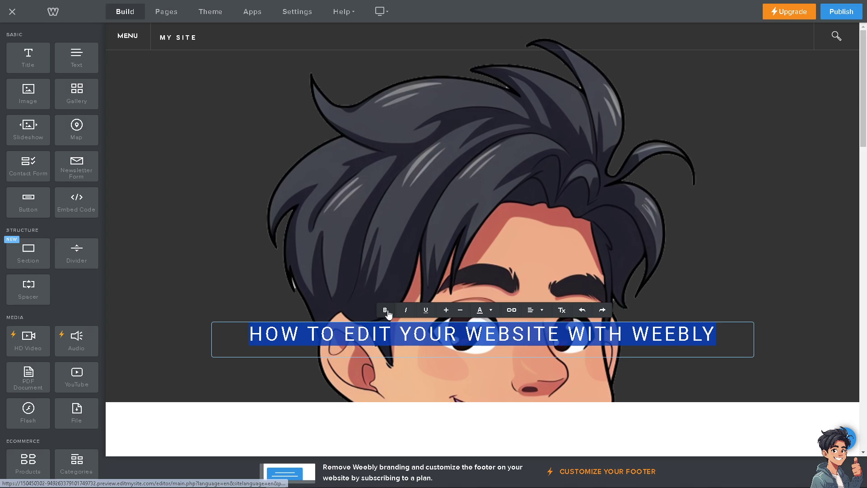
click(385, 310)
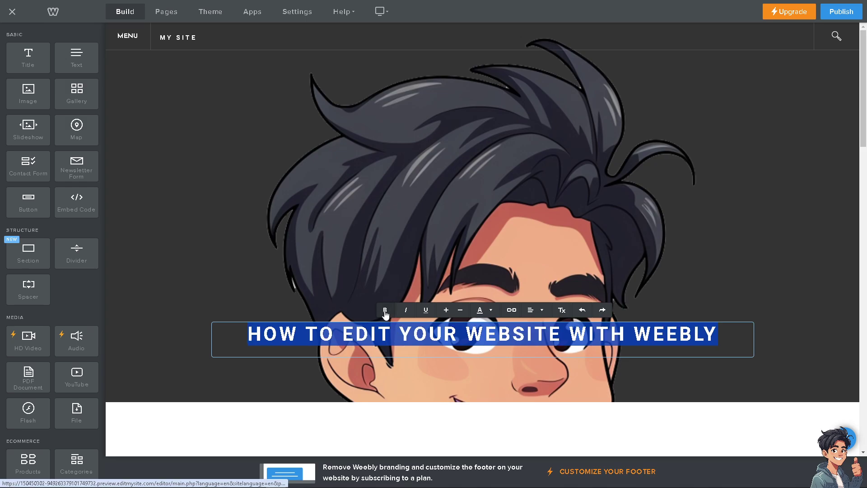
click(426, 311)
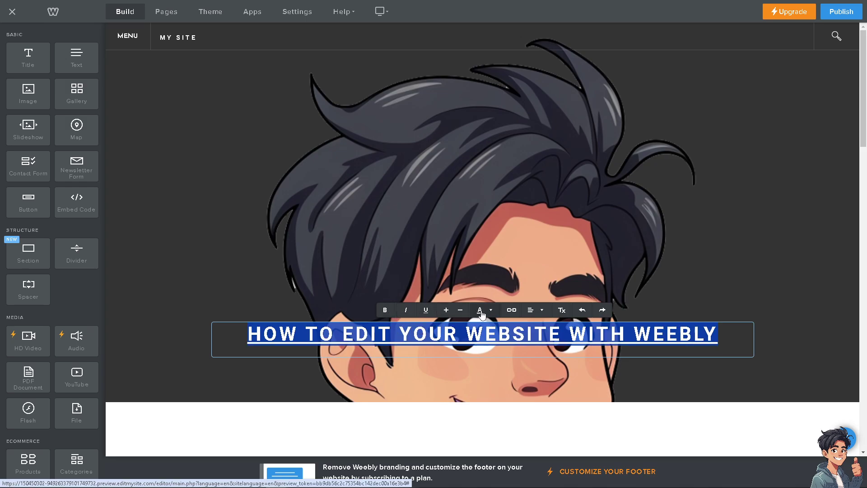
click(494, 312)
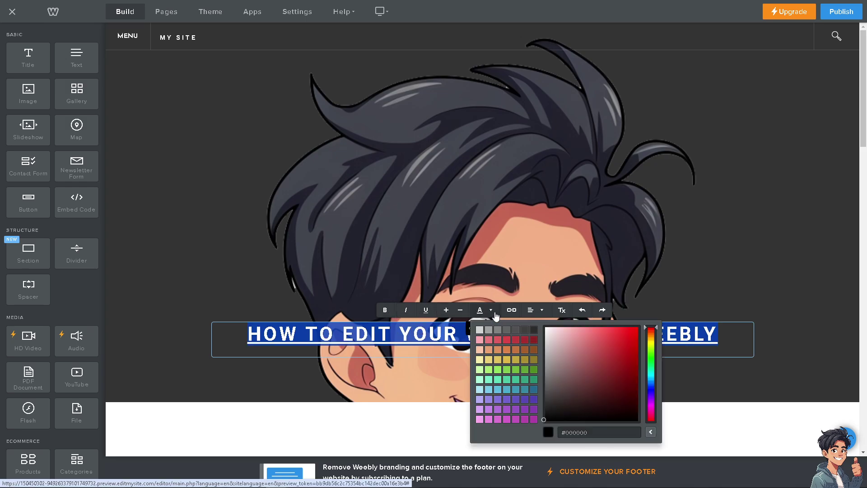
click(482, 366)
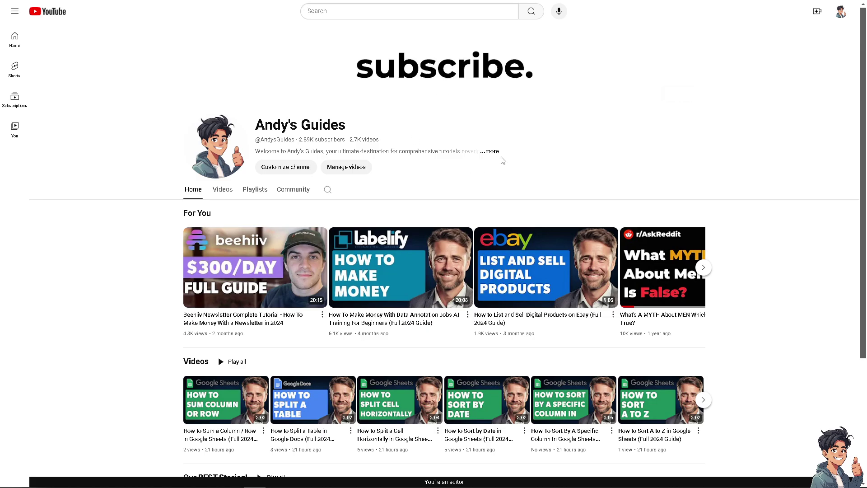
Copy the YouTube channel's web address from its About details, then close them
click(491, 152)
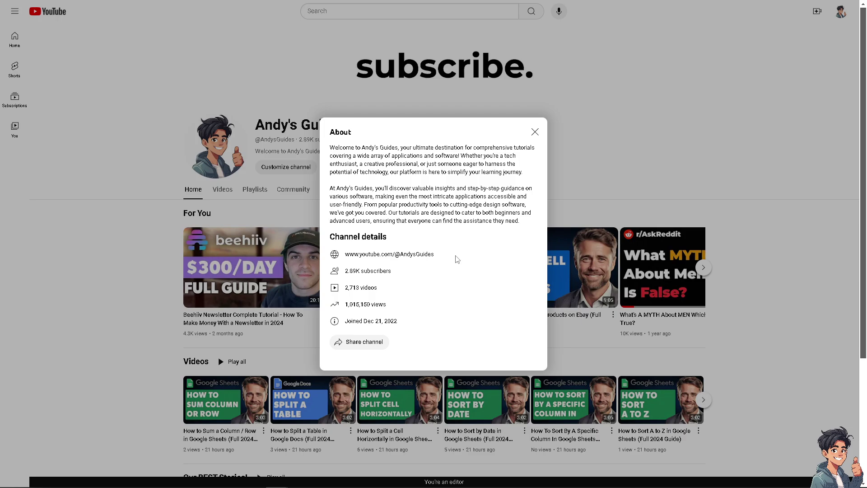
drag(455, 257, 378, 250)
click(347, 246)
drag(345, 254, 434, 253)
key(ctrl+c)
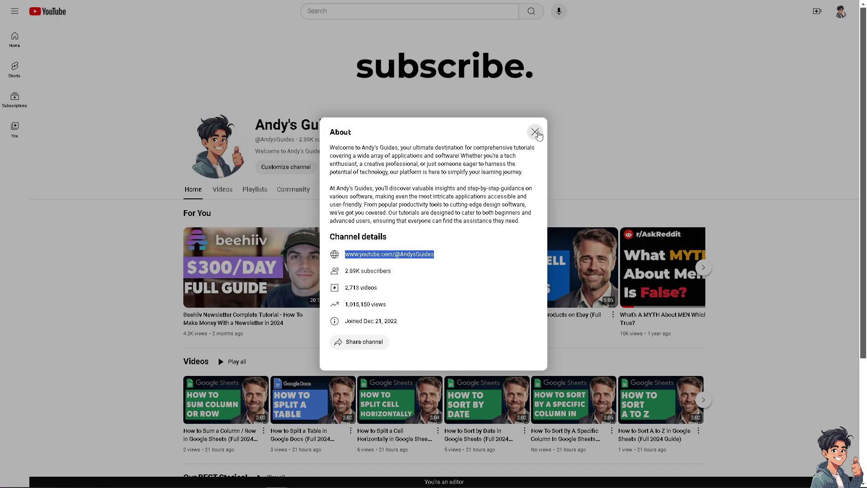
click(536, 132)
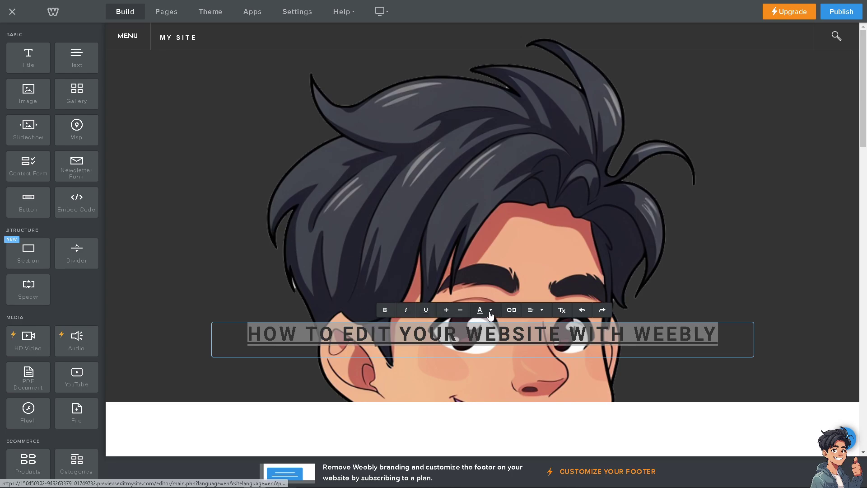
Link the header title to the pasted channel URL with Open in new window unticked
click(512, 311)
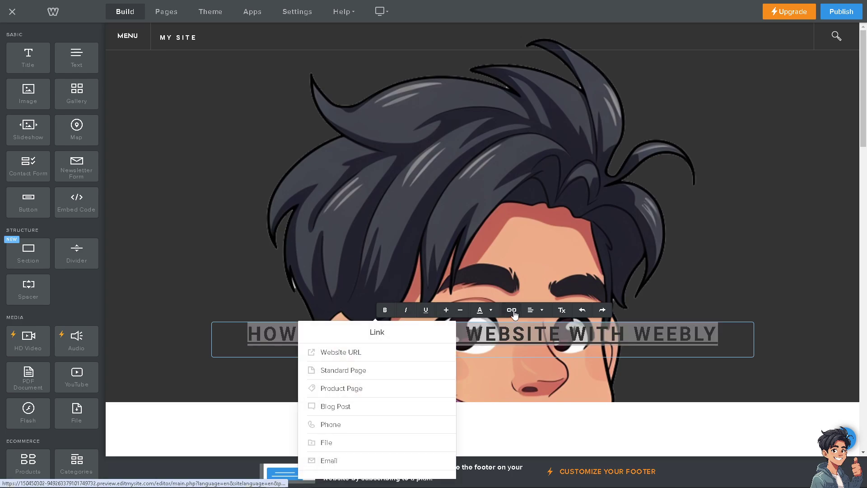
click(344, 355)
click(348, 388)
key(ctrl+v)
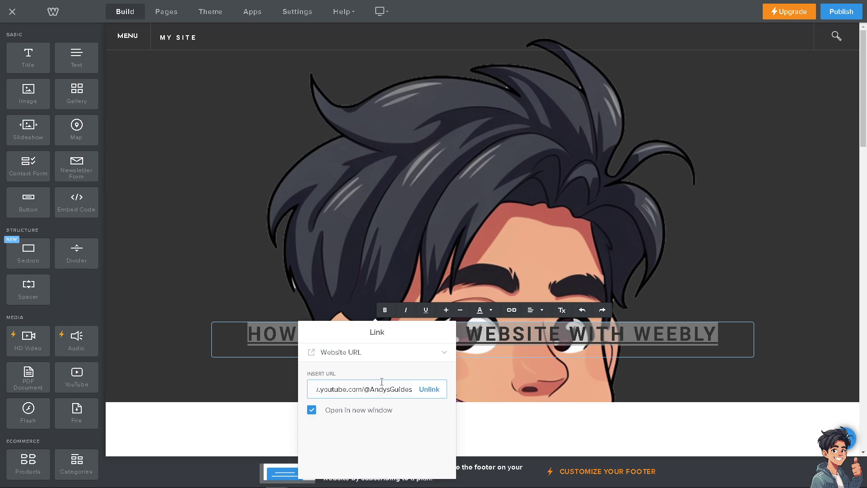
drag(378, 350, 325, 166)
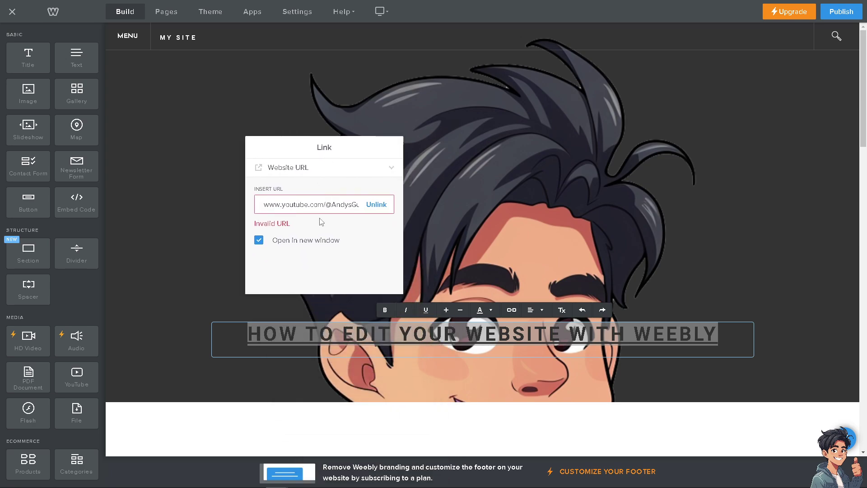
click(258, 240)
drag(294, 154, 715, 77)
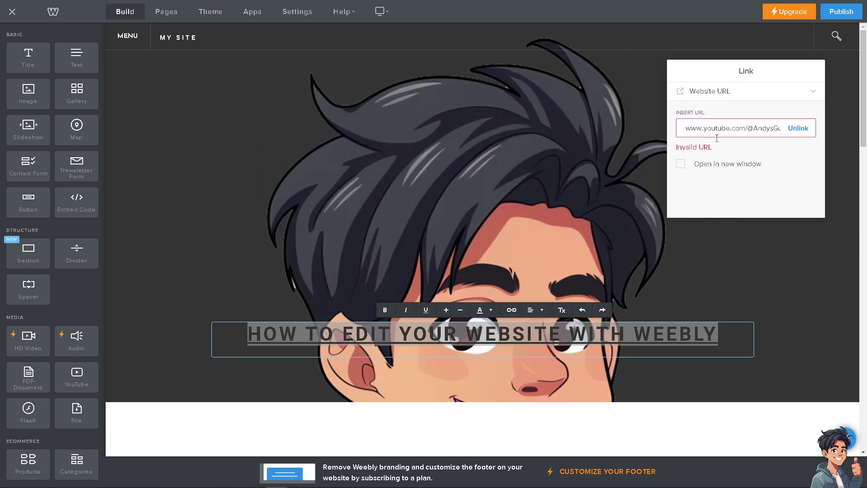
click(302, 210)
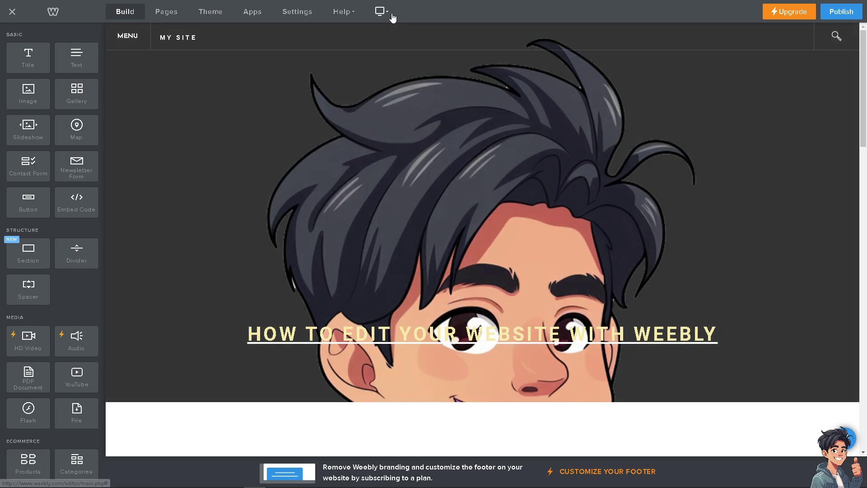
click(391, 16)
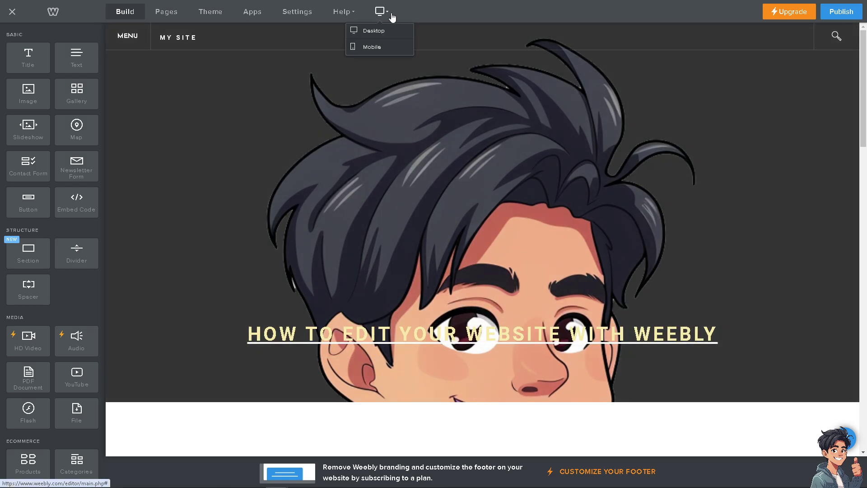
click(387, 33)
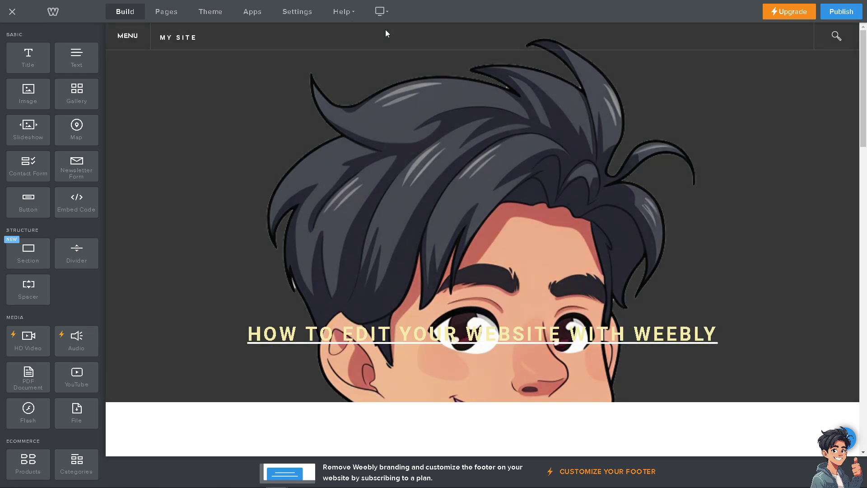
click(381, 13)
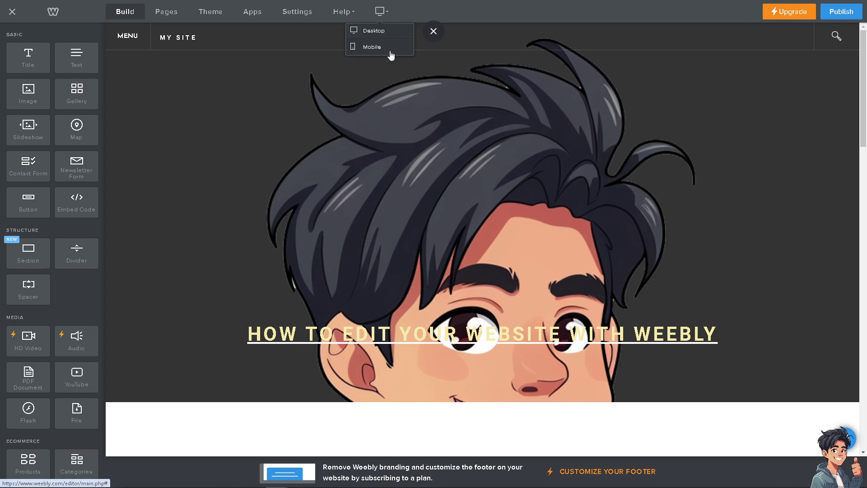
click(391, 47)
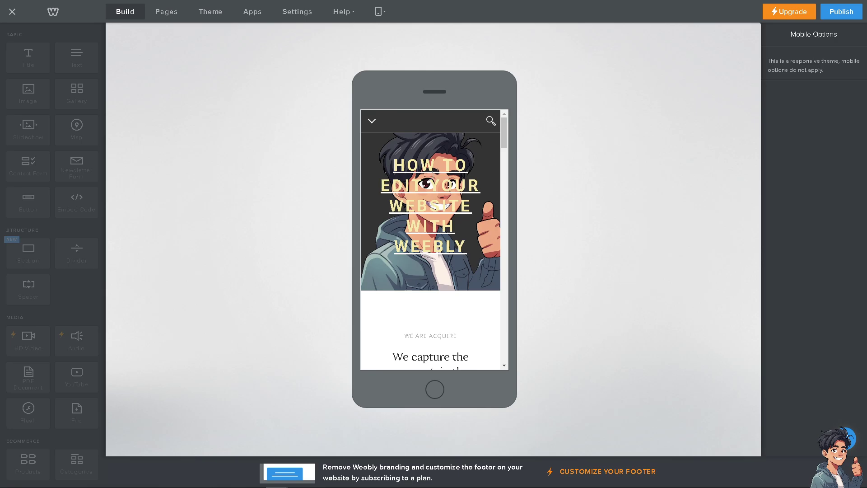
click(380, 12)
click(391, 33)
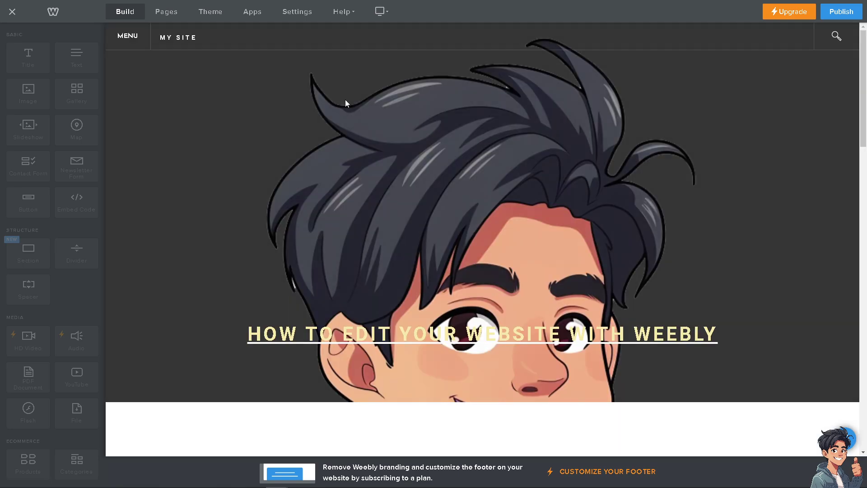
mouse_move(330, 186)
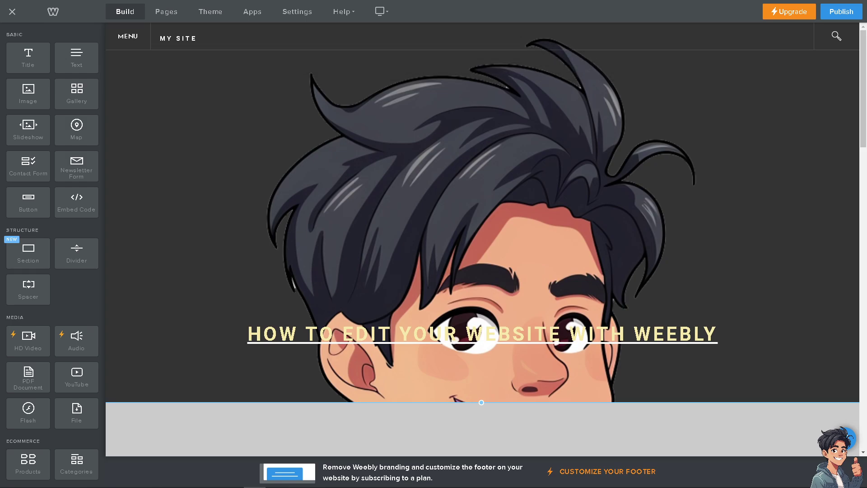
Set the uploaded 'How to edit your website' thumbnail as the header background and save
scroll(149, 304, down, 4)
click(438, 227)
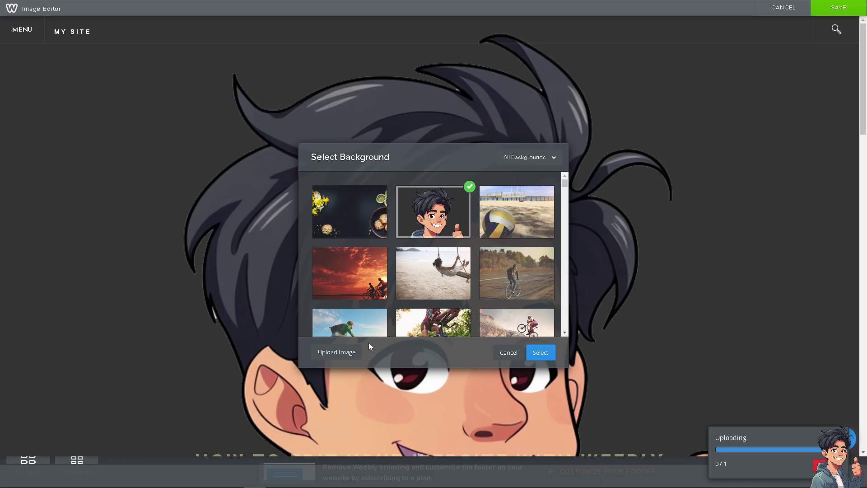
scroll(391, 270, down, 2)
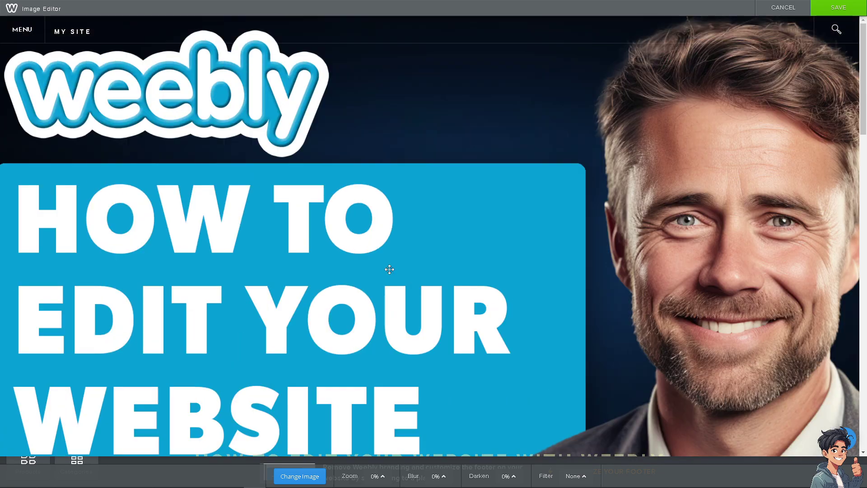
click(840, 8)
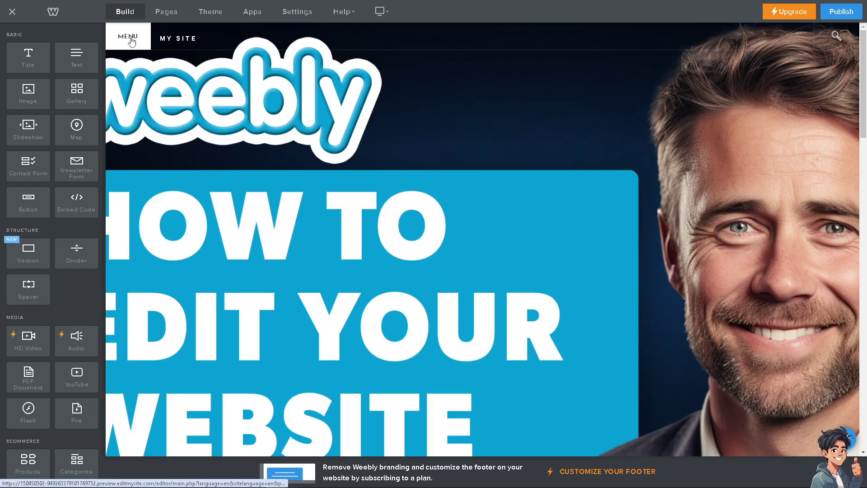
Switch the editor to the SERVICES page through the MENU navigation
click(132, 41)
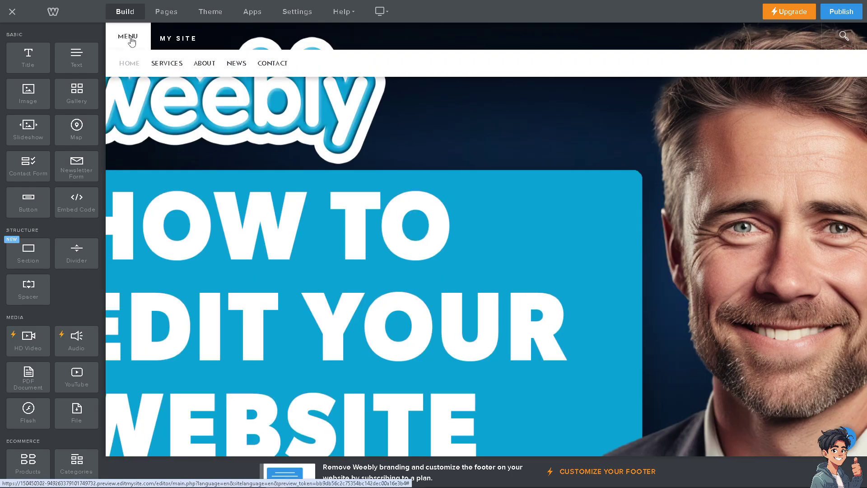
click(166, 65)
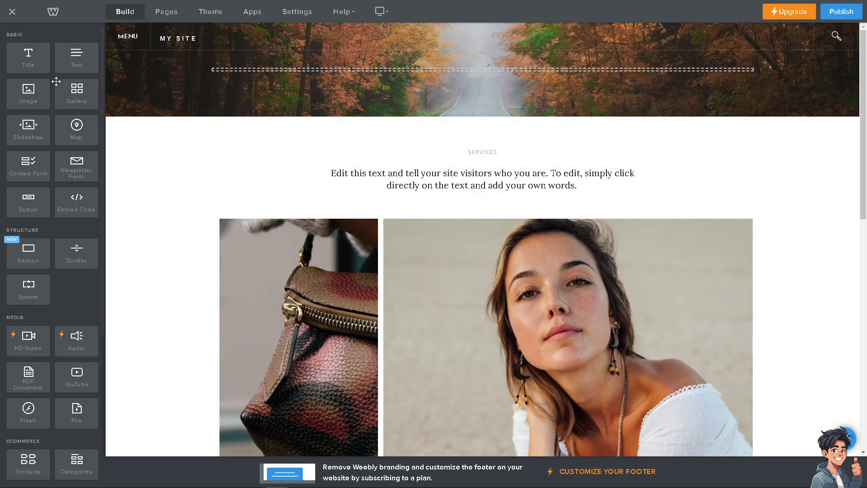
Add a gallery, a contact form and an embed code block to the Services page
drag(75, 97, 269, 171)
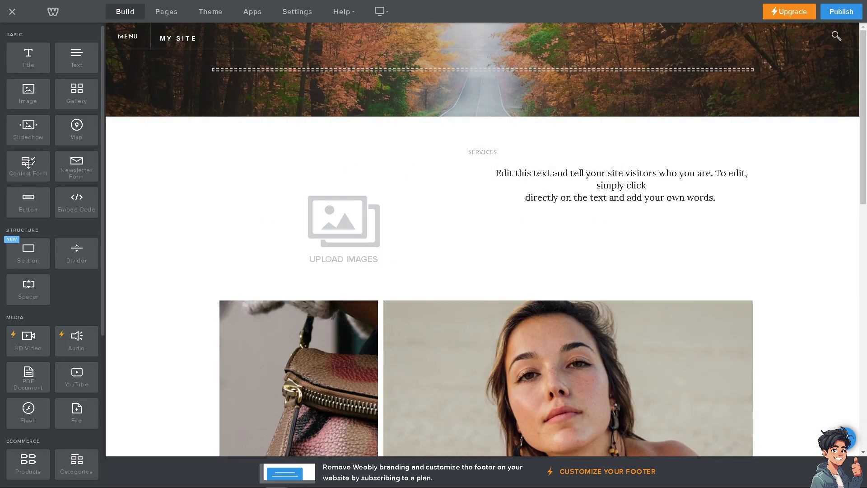
drag(29, 164, 471, 226)
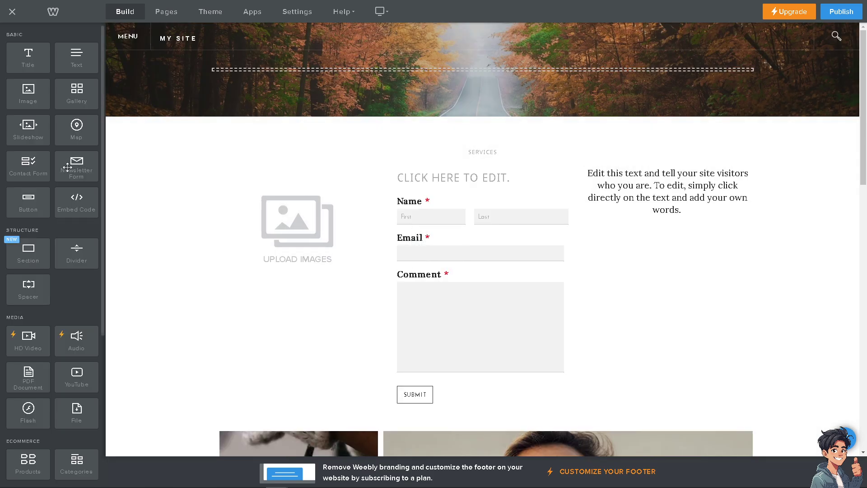
drag(76, 199, 652, 246)
Add an image placeholder and a divider, then go to the ABOUT page
drag(31, 93, 540, 180)
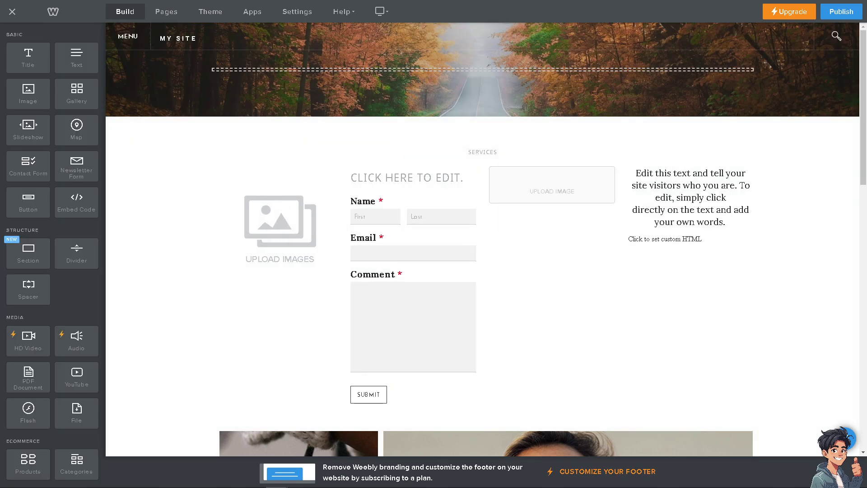
scroll(75, 276, down, 3)
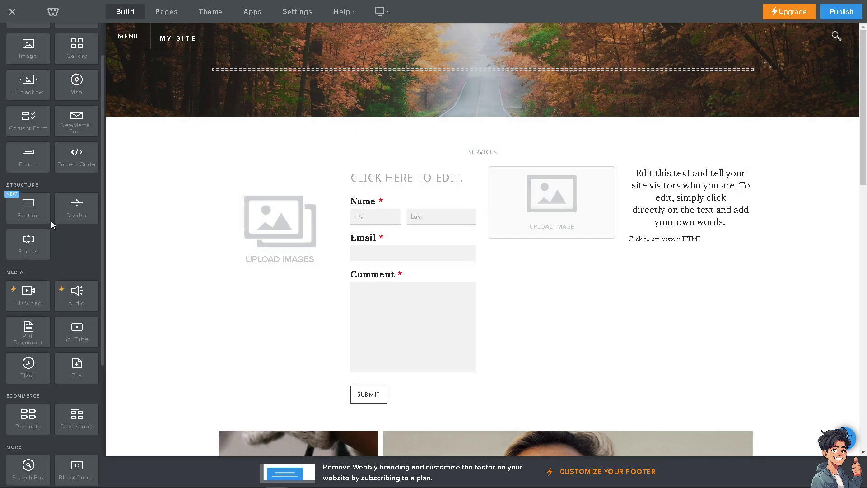
drag(80, 131, 488, 67)
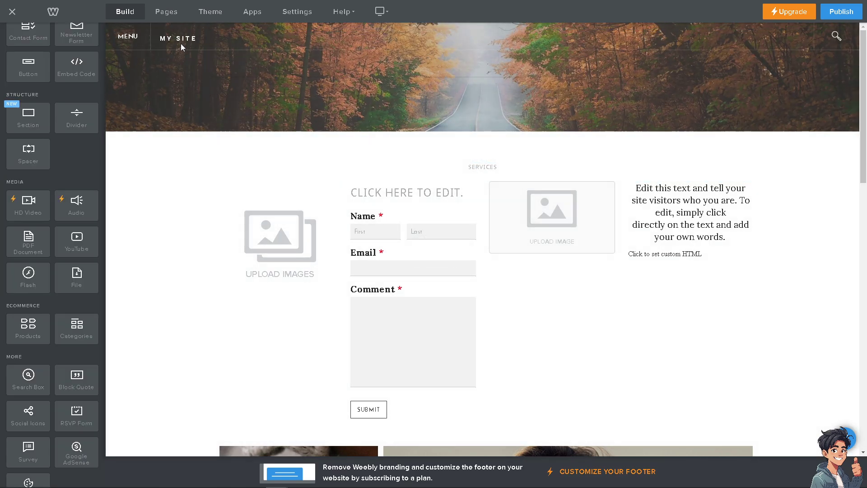
click(133, 40)
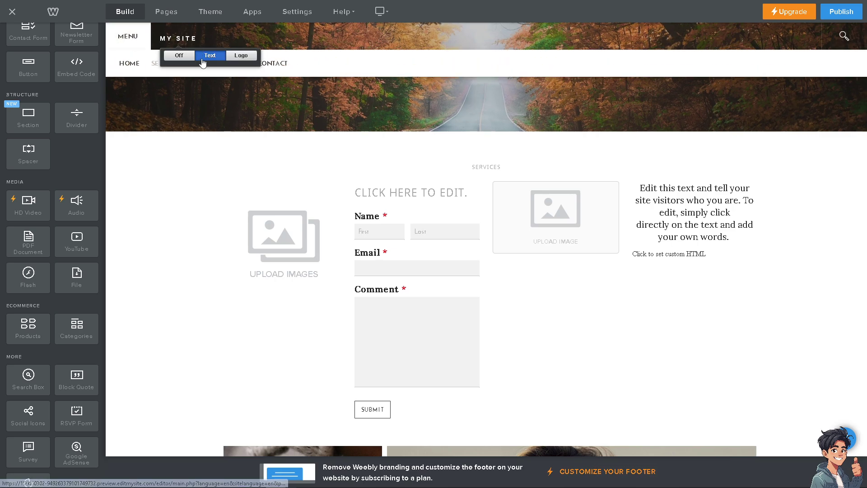
click(204, 65)
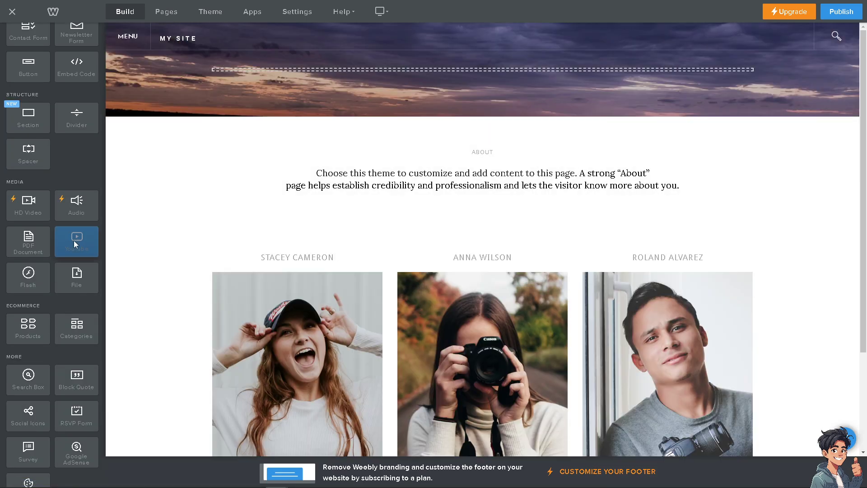
Place a YouTube video, file download, RSVP form and Google AdSense block on the About page
drag(76, 239, 359, 213)
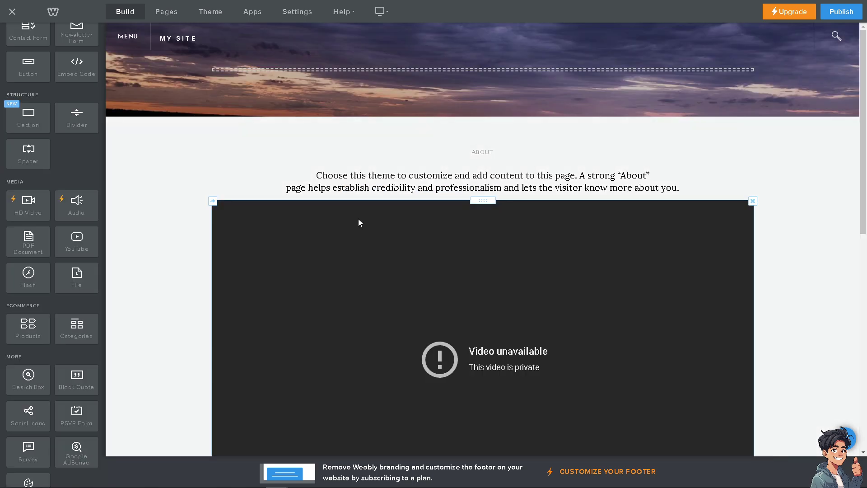
scroll(359, 222, down, 2)
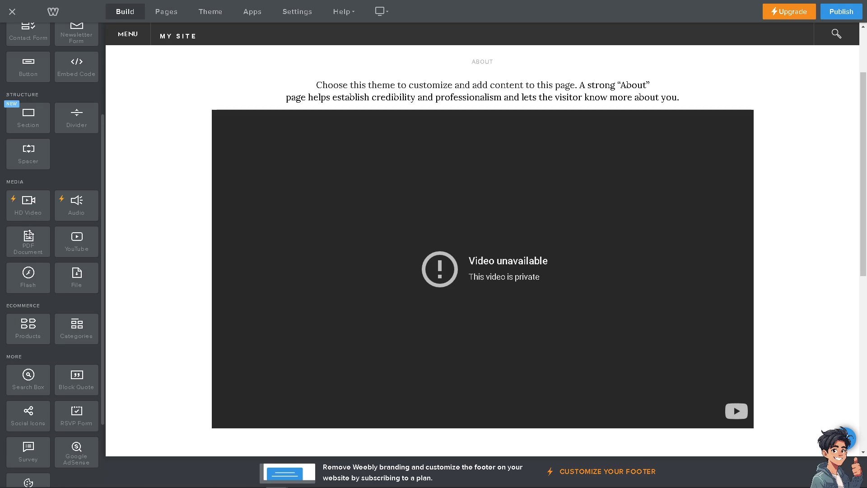
drag(74, 274, 351, 238)
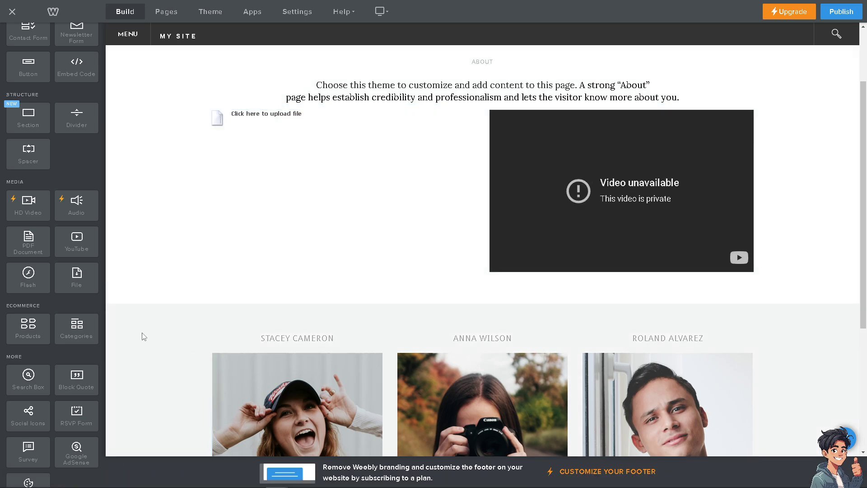
scroll(58, 331, down, 2)
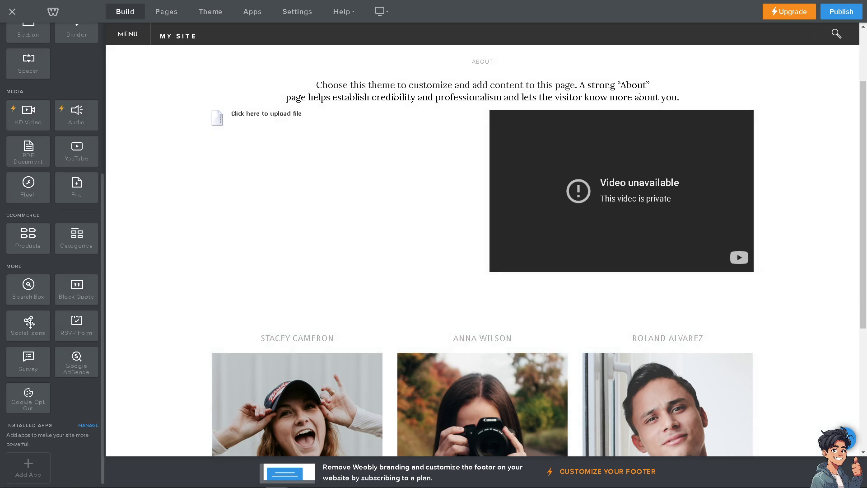
drag(72, 327, 269, 275)
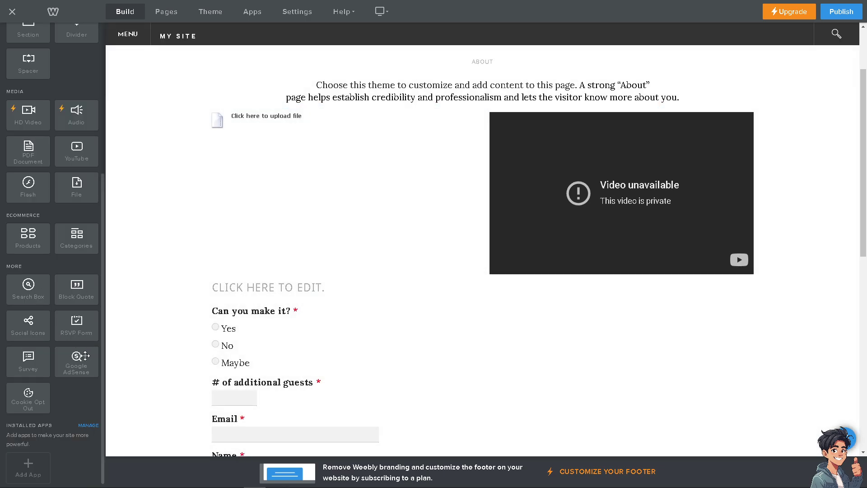
drag(76, 362, 316, 217)
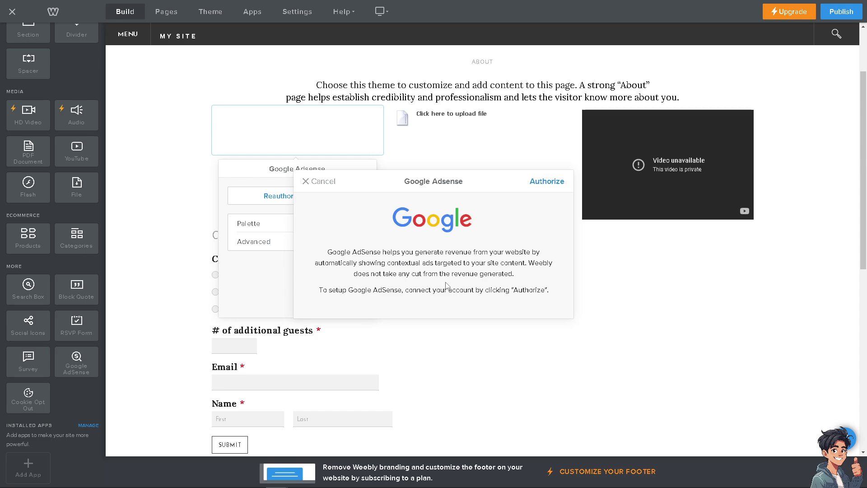
Cancel the Google AdSense account authorization prompt
click(307, 182)
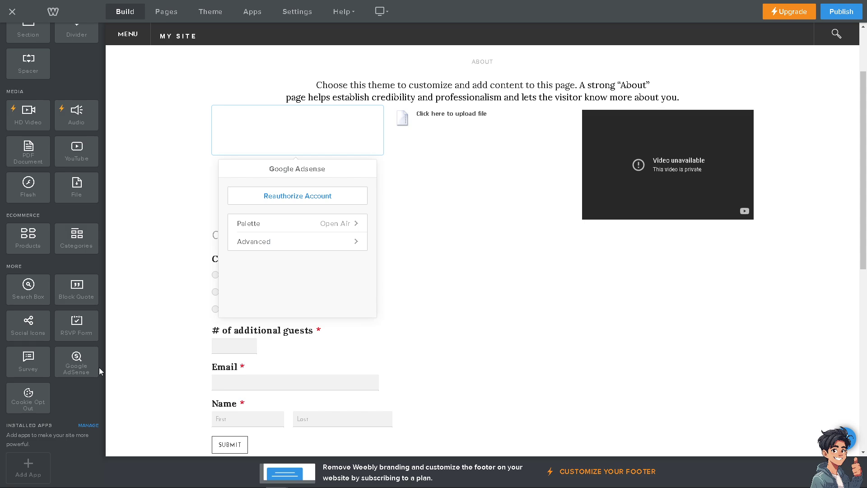
Open the App Center and browse the highest rated apps
click(89, 425)
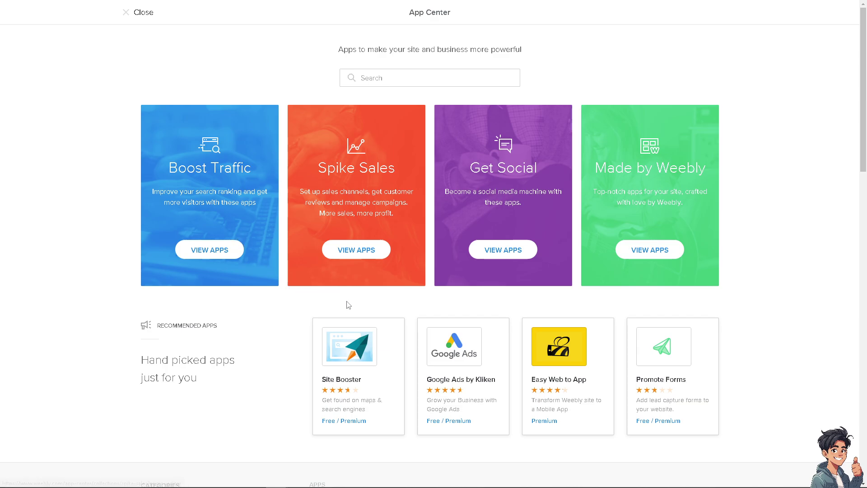
scroll(392, 342, down, 3)
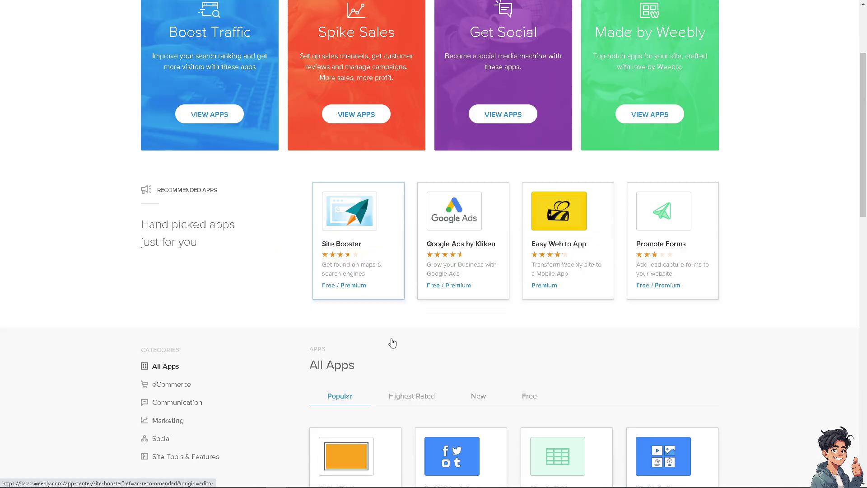
scroll(391, 342, down, 3)
scroll(391, 342, down, 4)
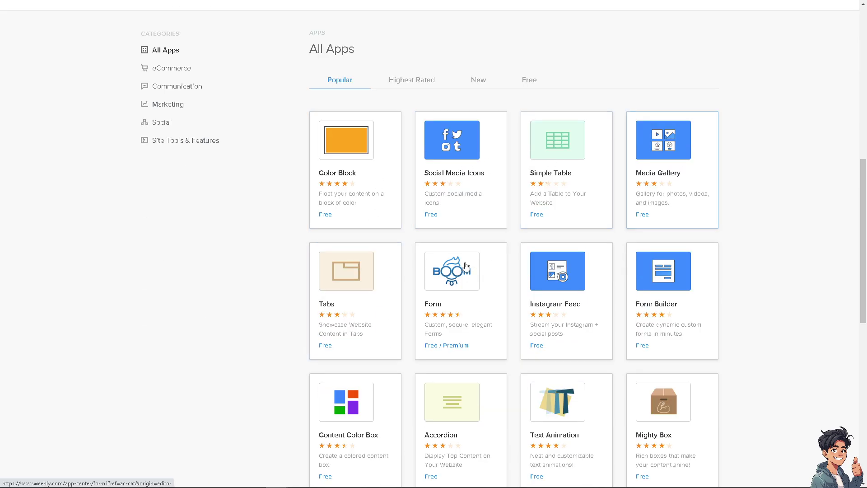
click(421, 80)
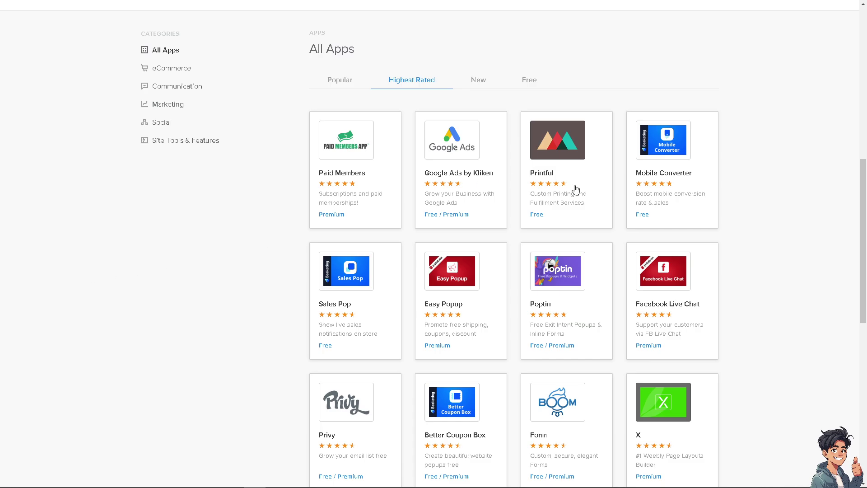
scroll(555, 269, down, 2)
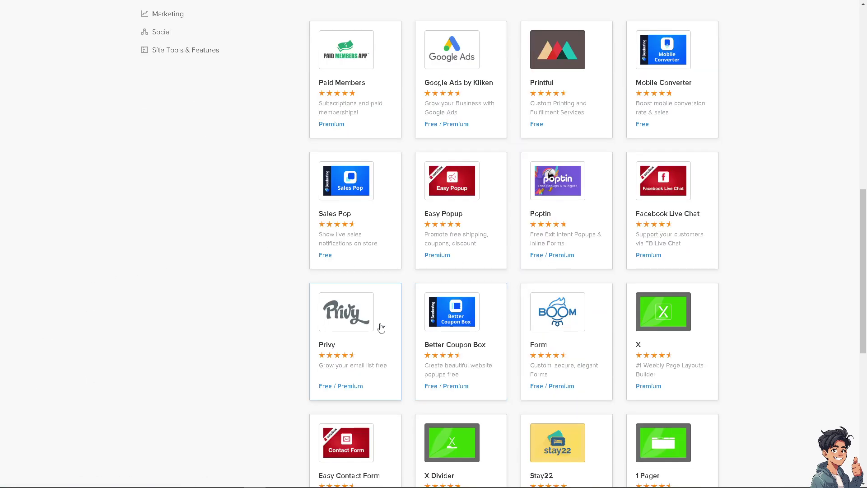
scroll(361, 375, down, 3)
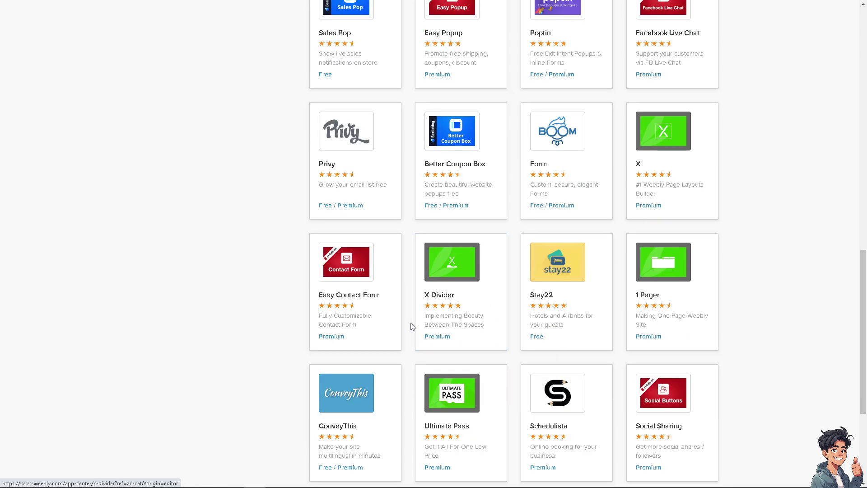
scroll(411, 322, up, 10)
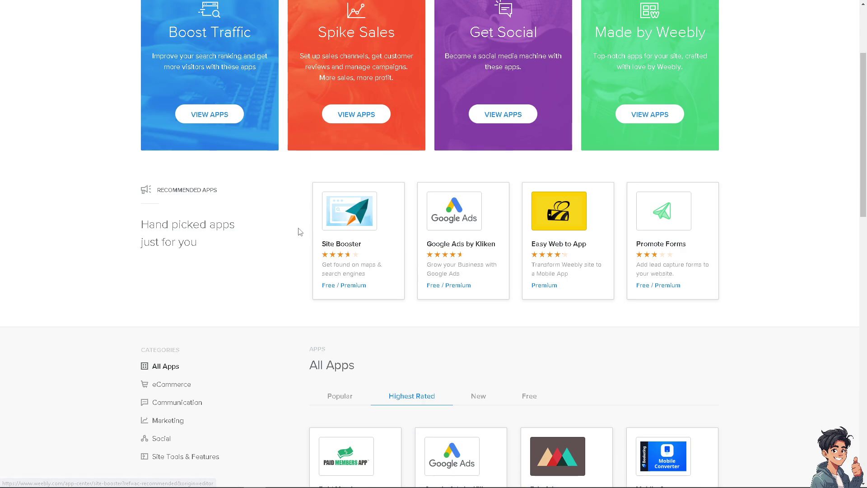
Browse the eCommerce, Communication, Marketing, Advertising, Email Marketing, SEO, Social and Site Tools & Features apps
click(167, 384)
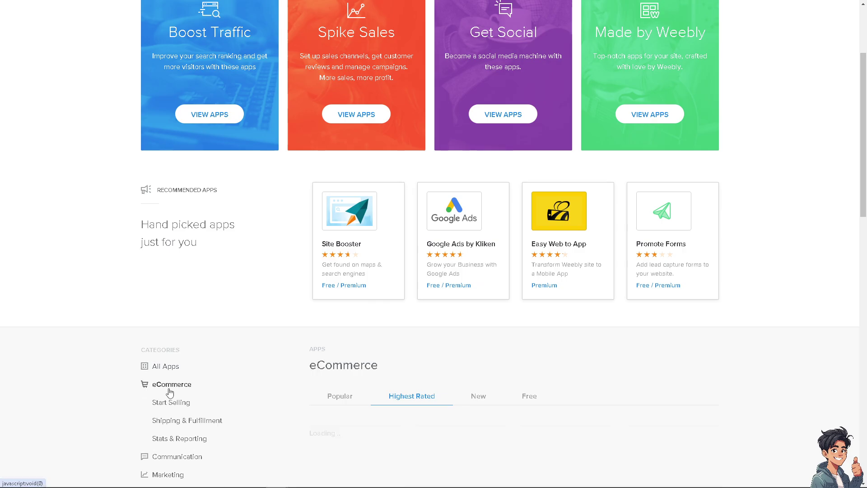
scroll(172, 384, down, 2)
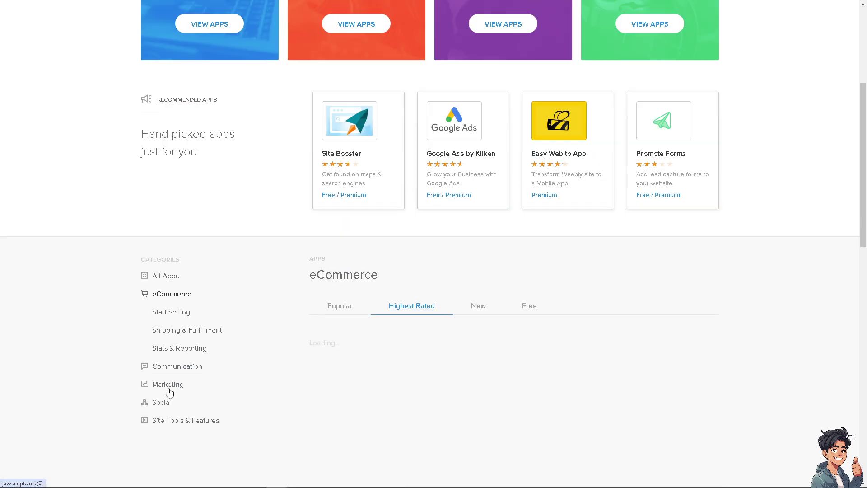
click(182, 367)
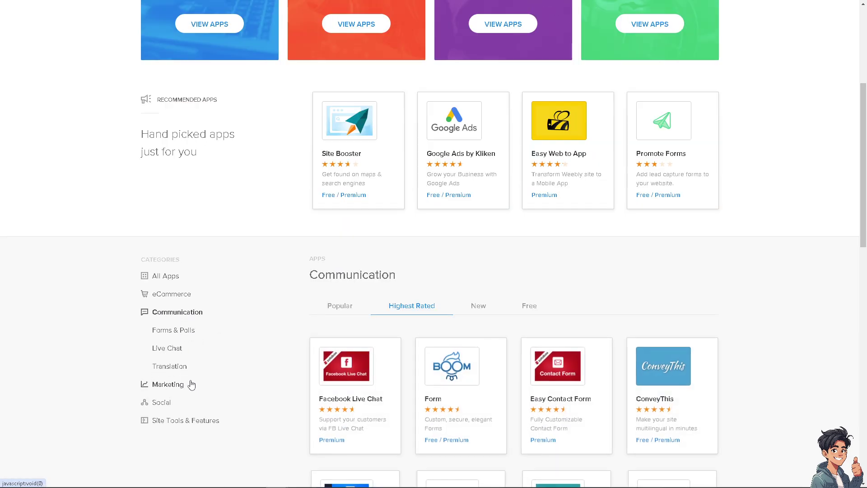
click(183, 385)
scroll(197, 388, down, 2)
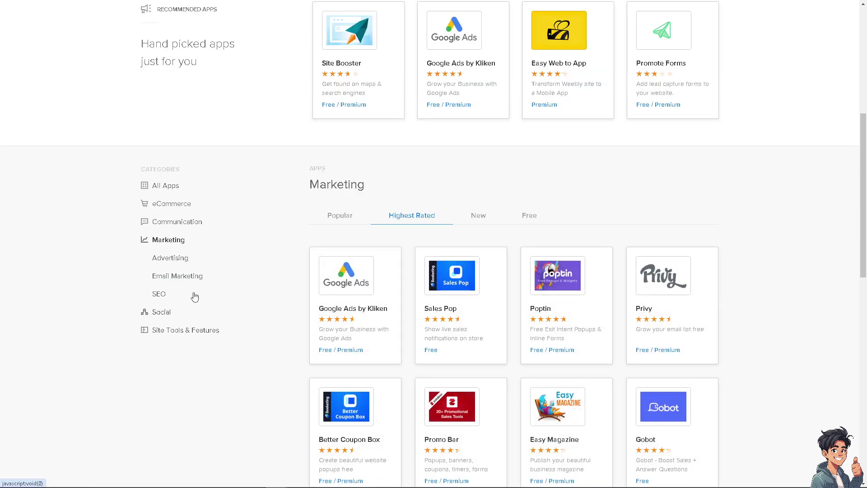
click(180, 258)
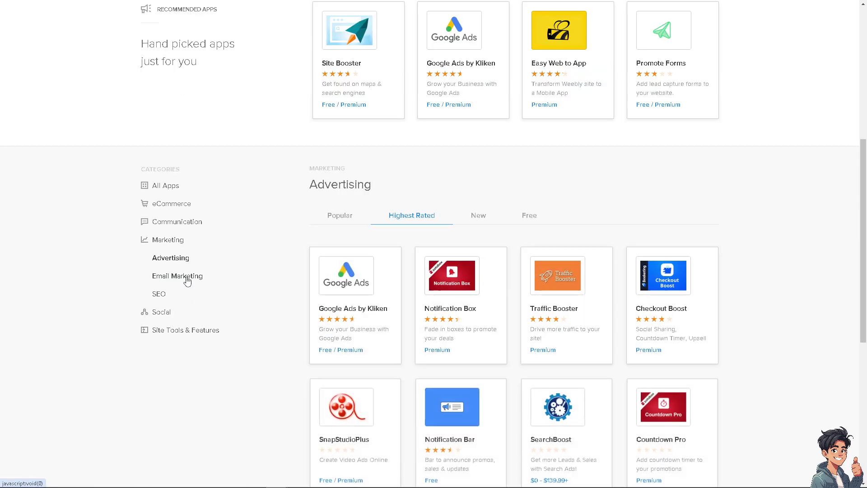
click(187, 281)
click(163, 297)
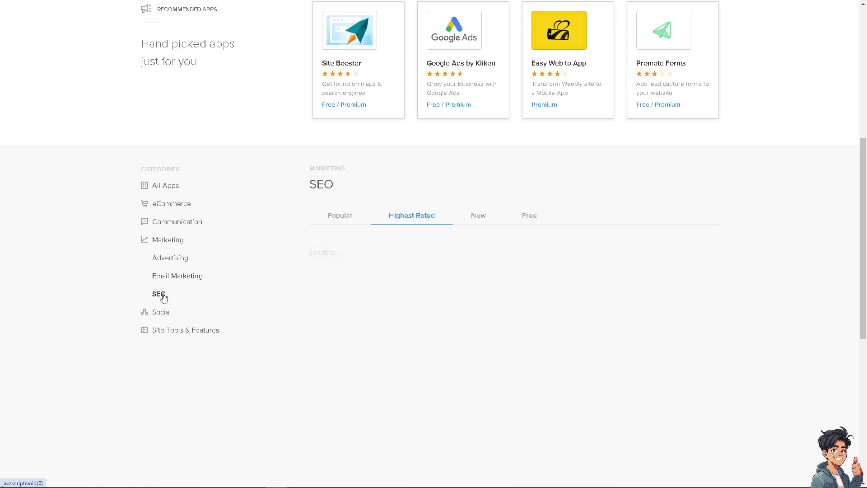
click(162, 313)
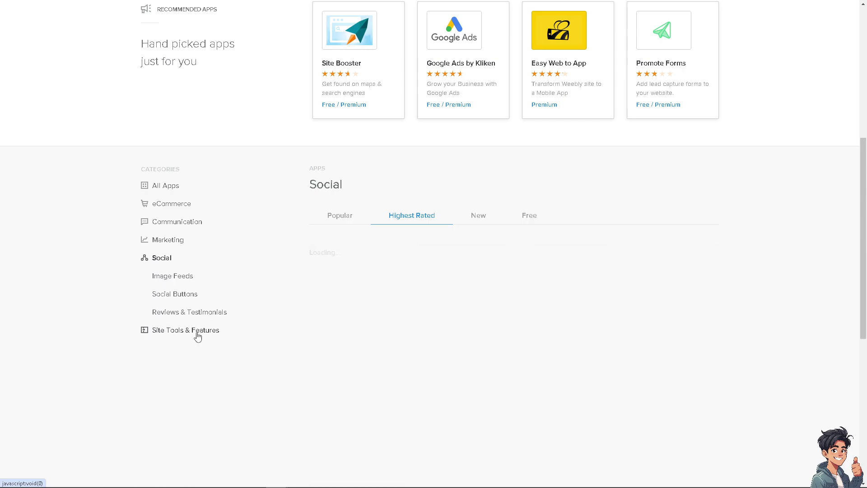
click(197, 334)
scroll(443, 282, up, 7)
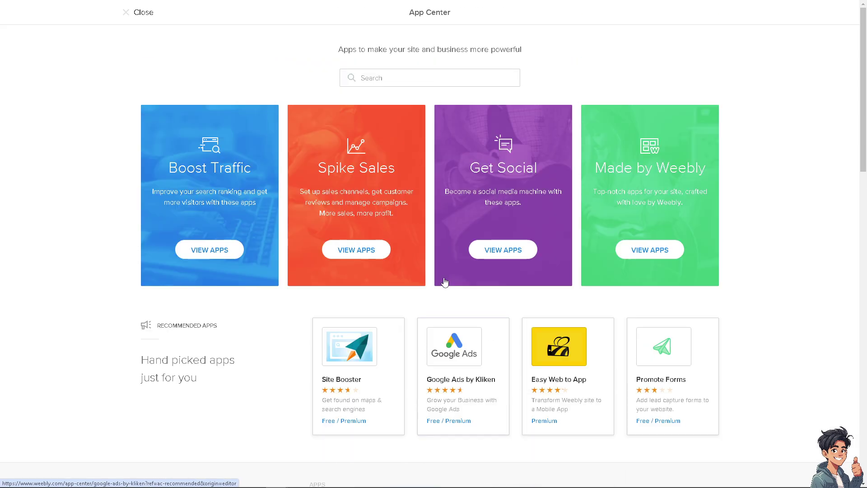
Close the App Center and bring up the Theme settings in the editor
click(136, 12)
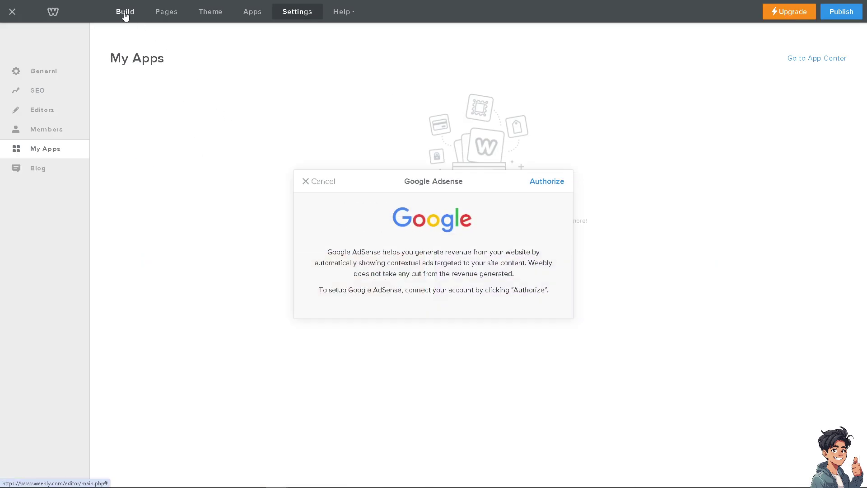
click(124, 16)
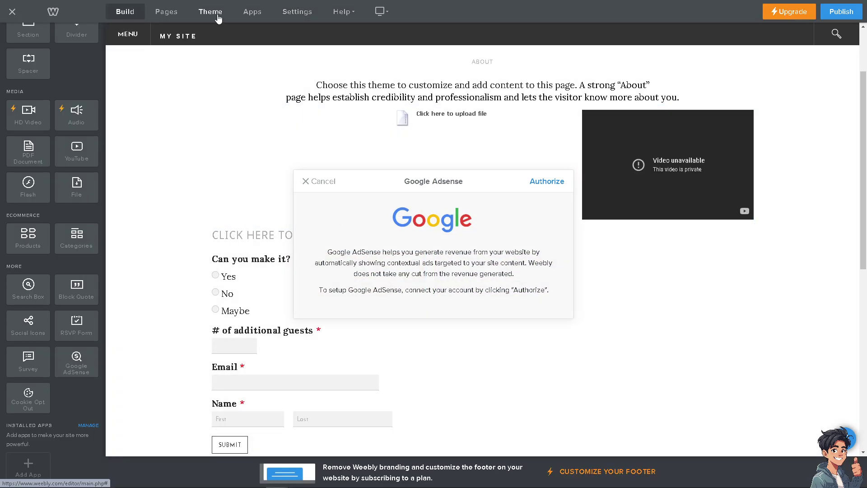
click(217, 15)
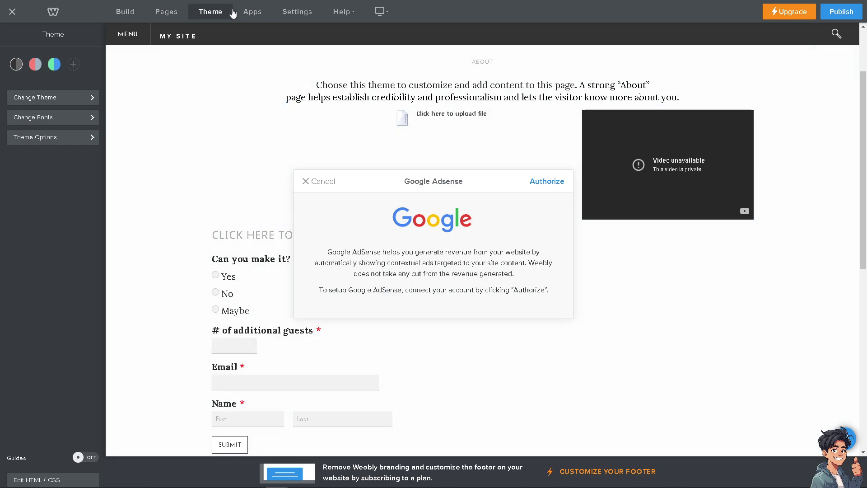
mouse_move(159, 47)
click(128, 34)
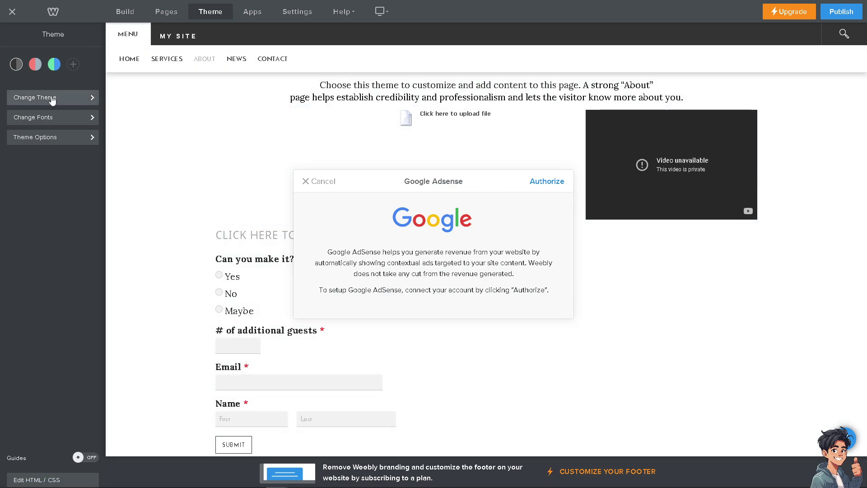
Browse Personal, Event and Online Store themes, cancel the AdSense prompt, and keep the current theme
click(52, 99)
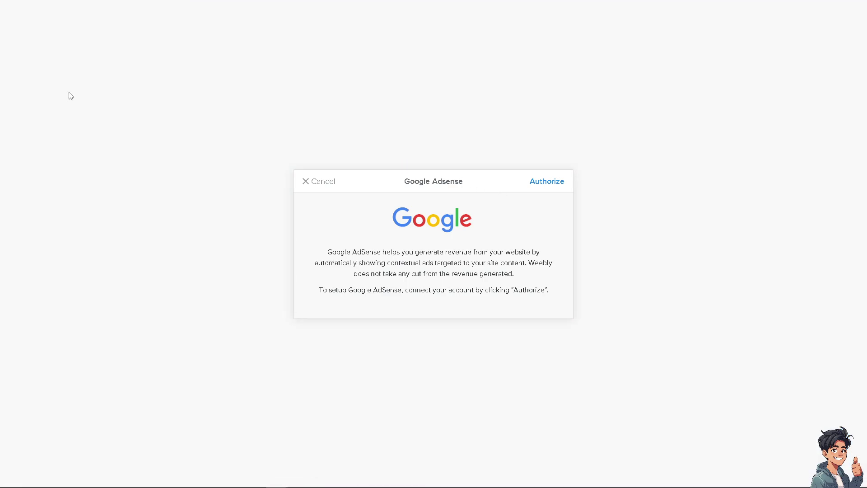
click(305, 182)
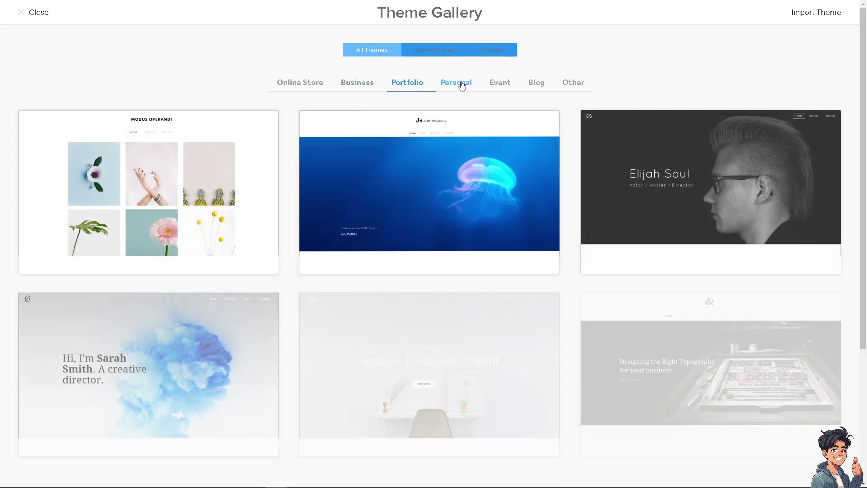
click(460, 85)
click(499, 84)
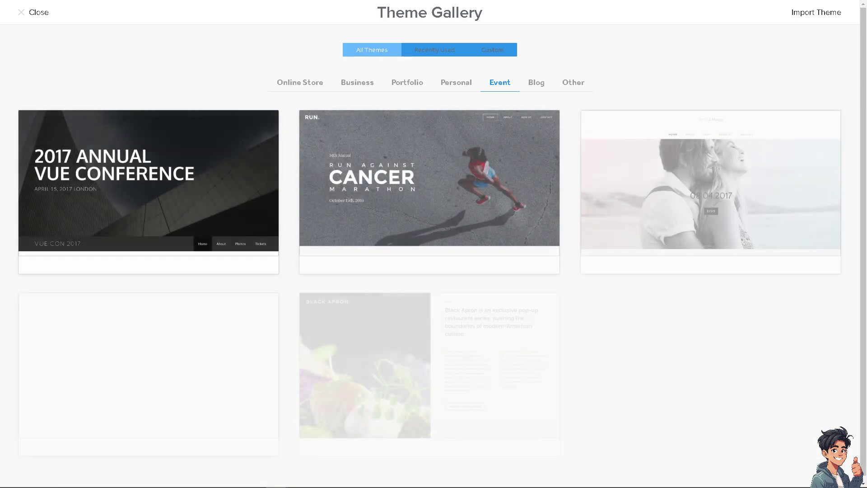
scroll(212, 330, down, 1)
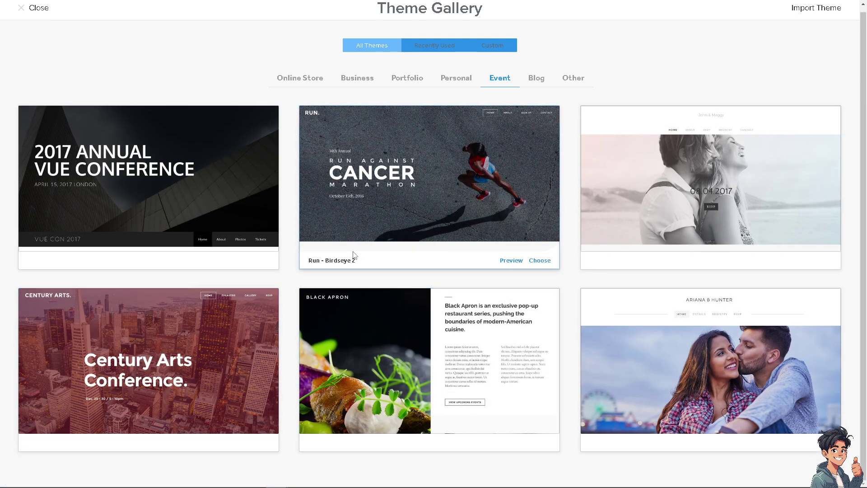
click(305, 80)
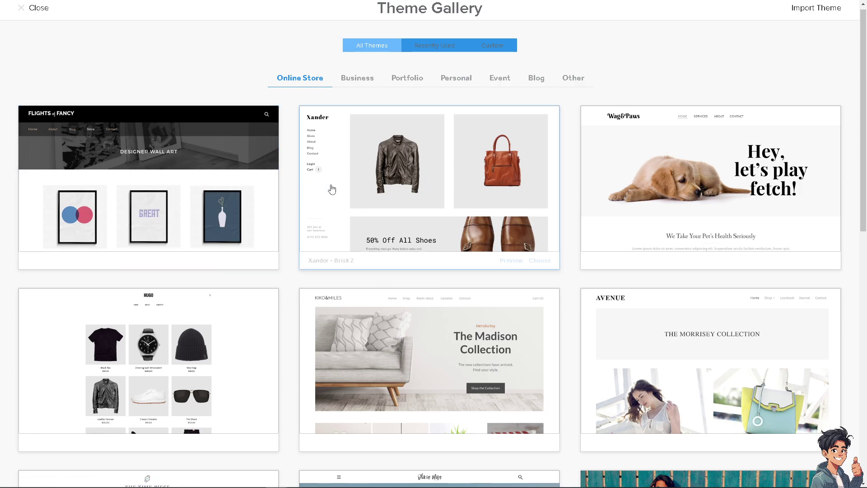
click(21, 7)
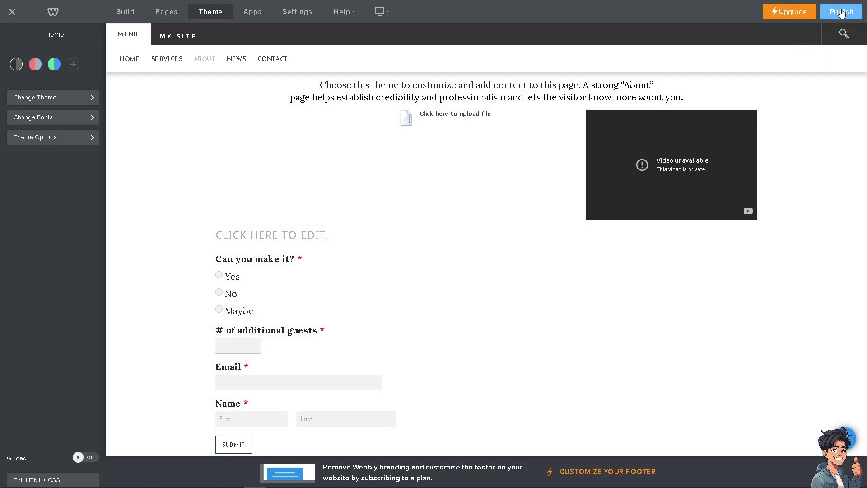
Look at the publish domain options, including connecting an owned domain, then close without publishing
click(841, 12)
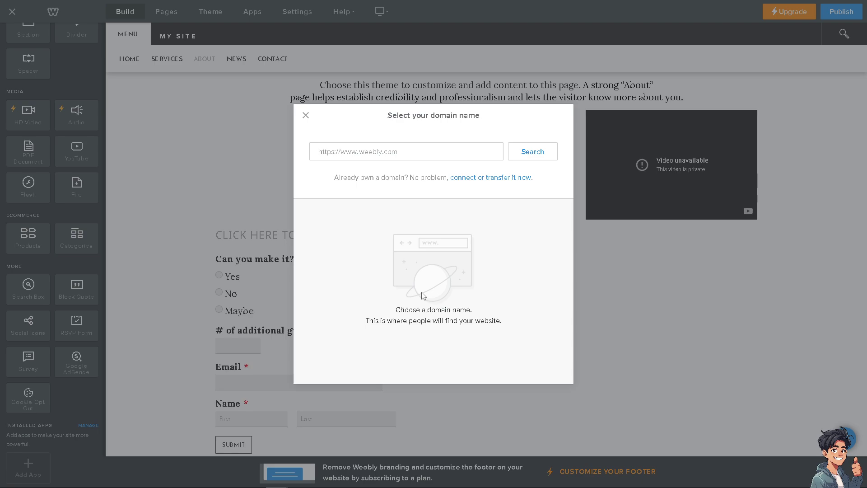
click(488, 182)
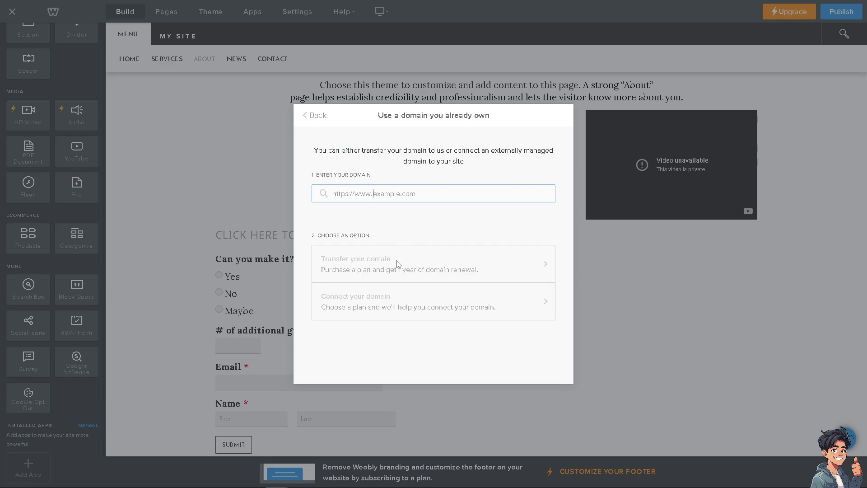
click(315, 116)
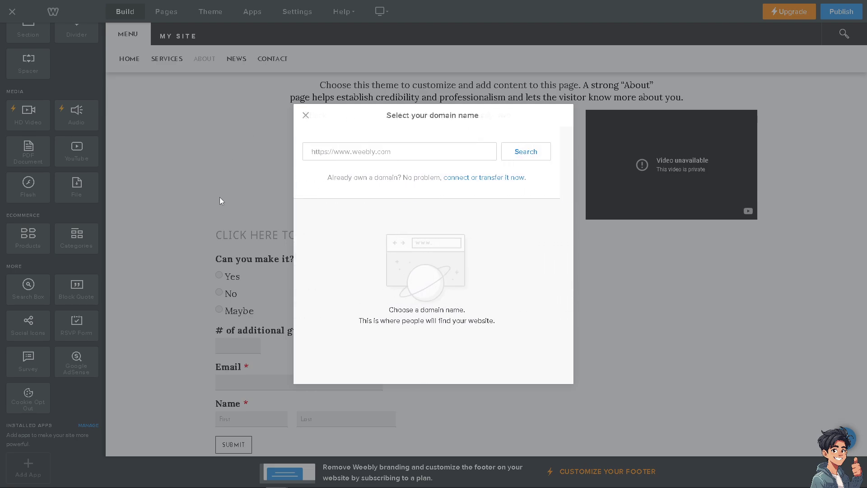
click(305, 115)
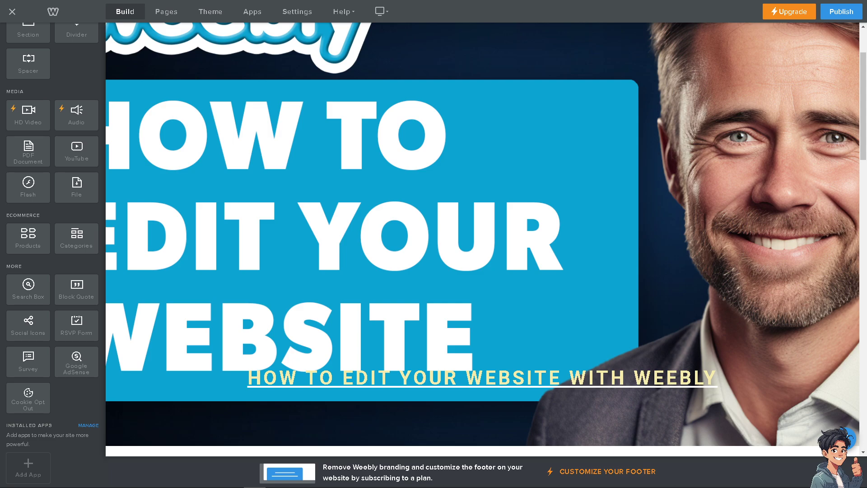
scroll(260, 321, up, 2)
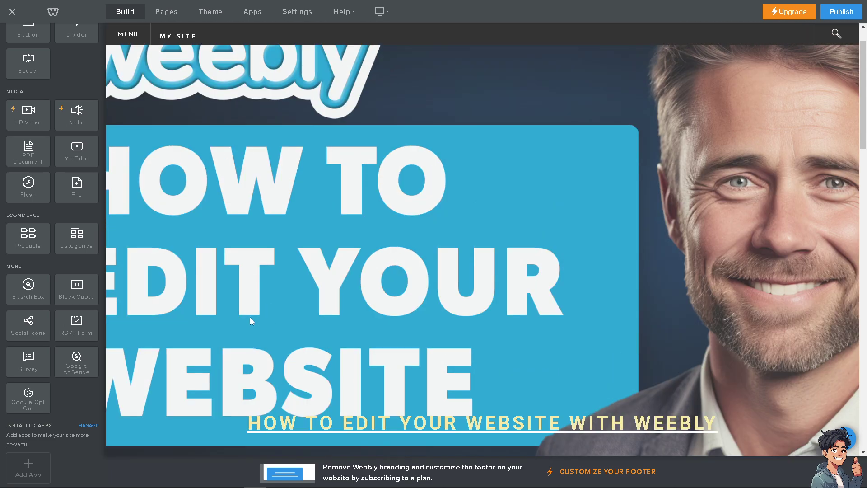